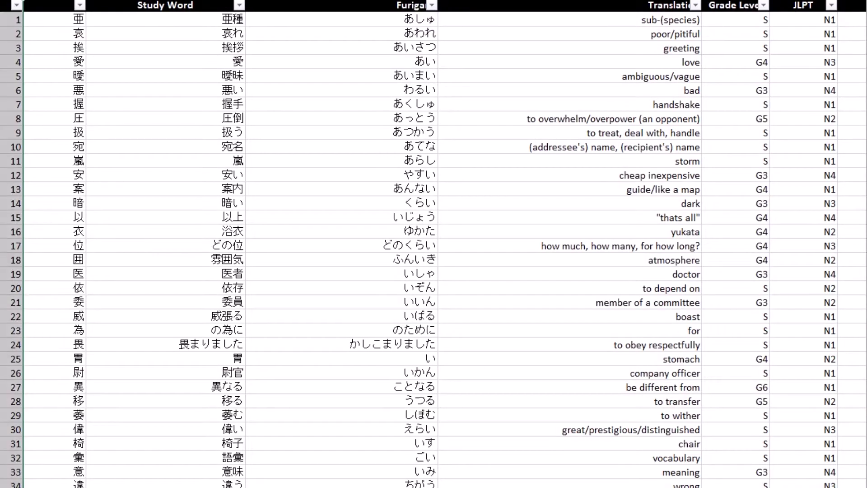
scroll(14, 95, "down", 2)
scroll(15, 96, "up", 2)
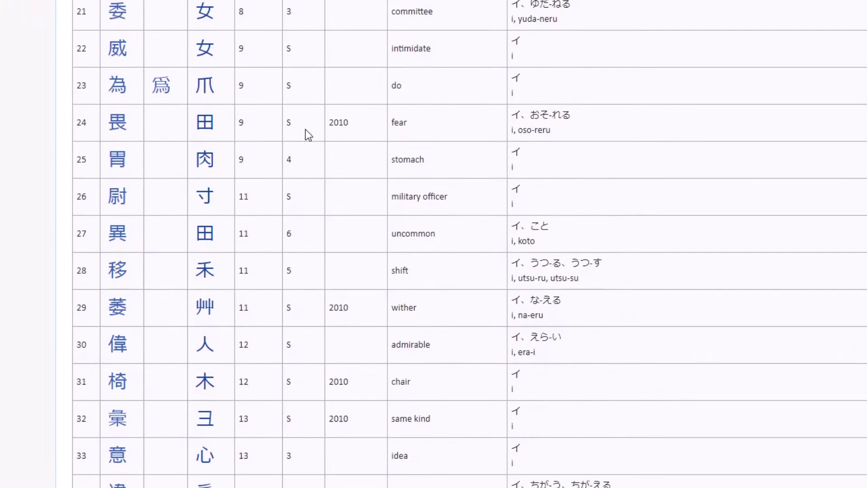
scroll(305, 129, "up", 20)
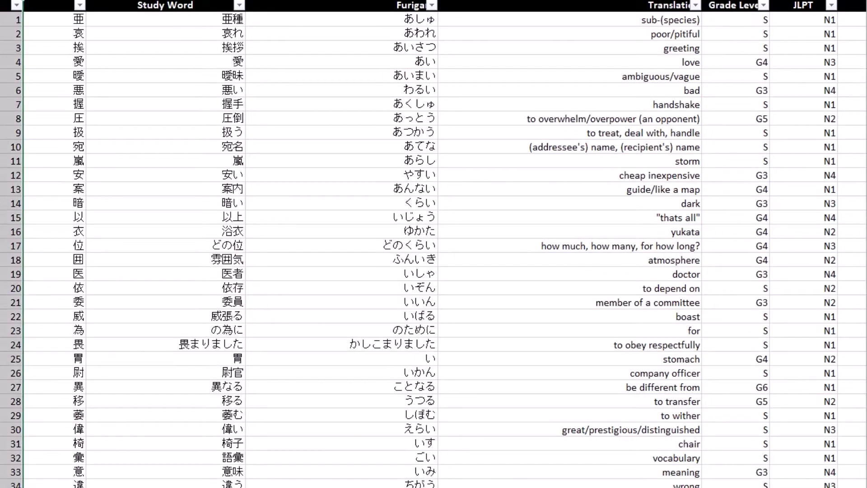
left_click(182, 3)
scroll(201, 61, "down", 15)
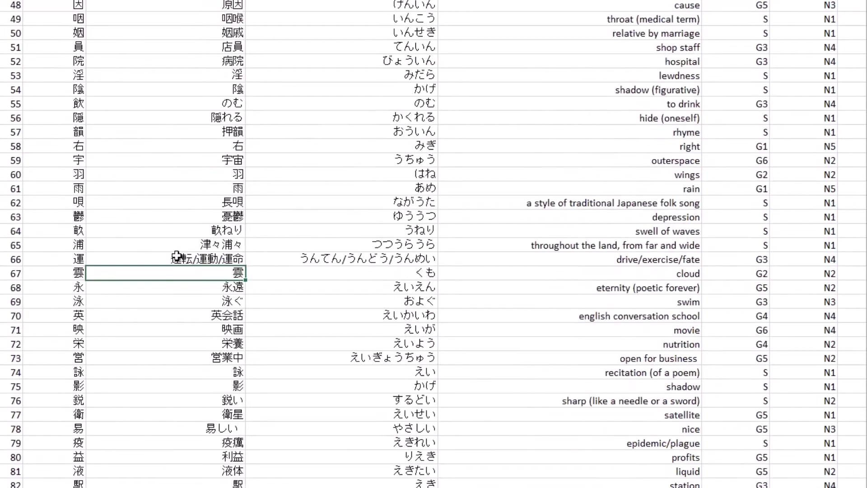
left_click(177, 257)
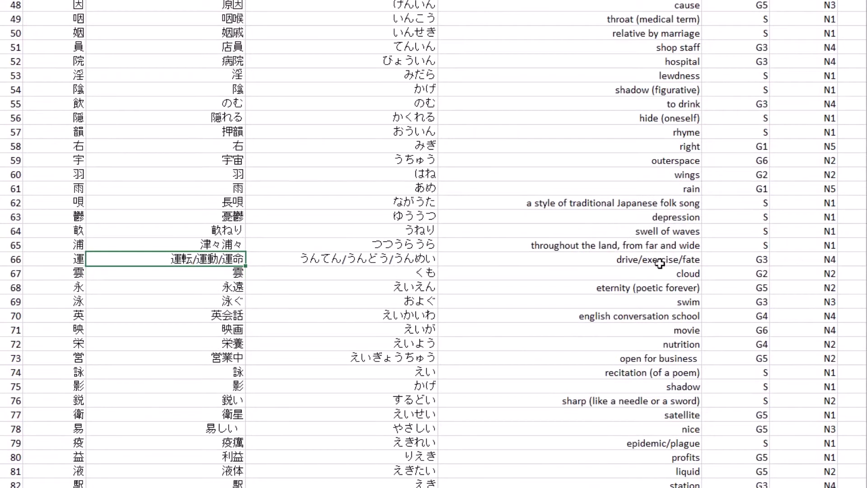
left_click_drag(659, 262, 14, 259)
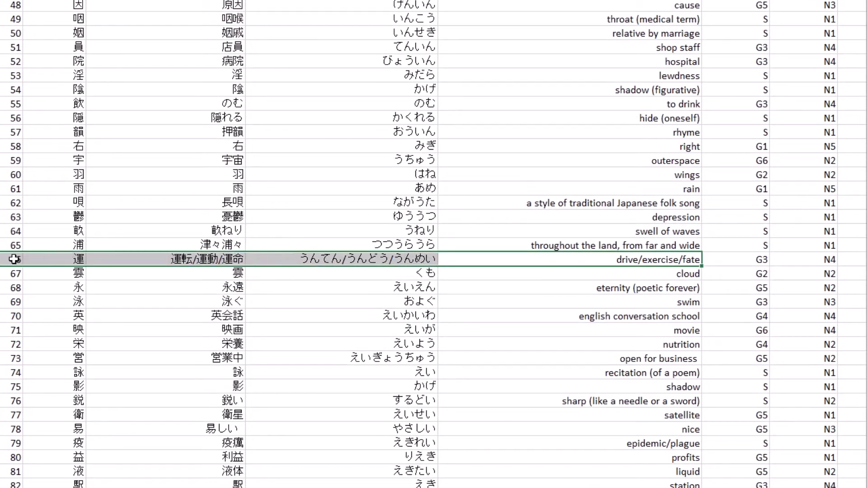
left_click(177, 297)
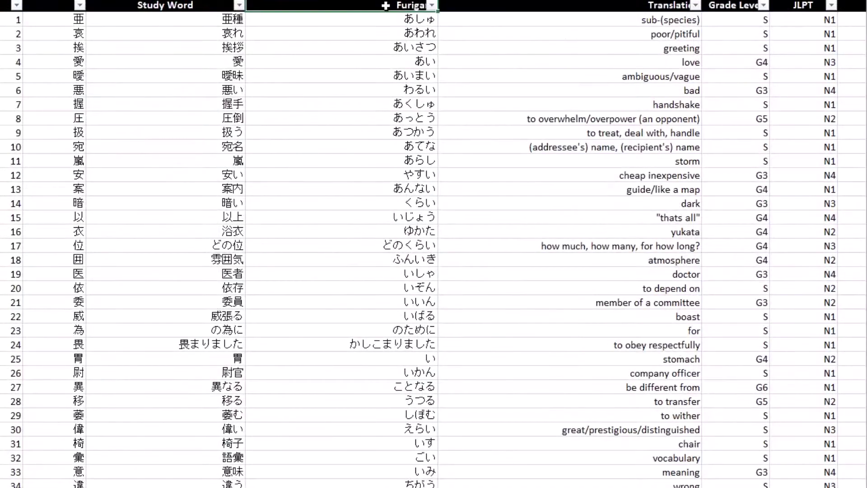
left_click(407, 4)
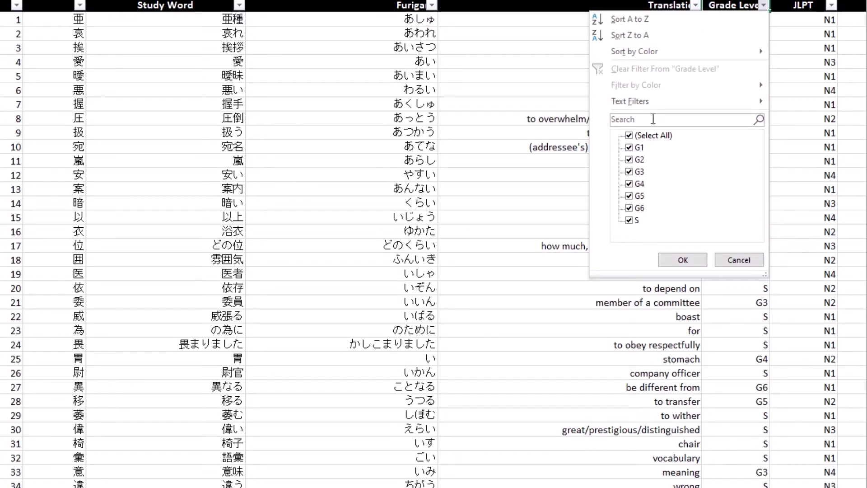
left_click(652, 22)
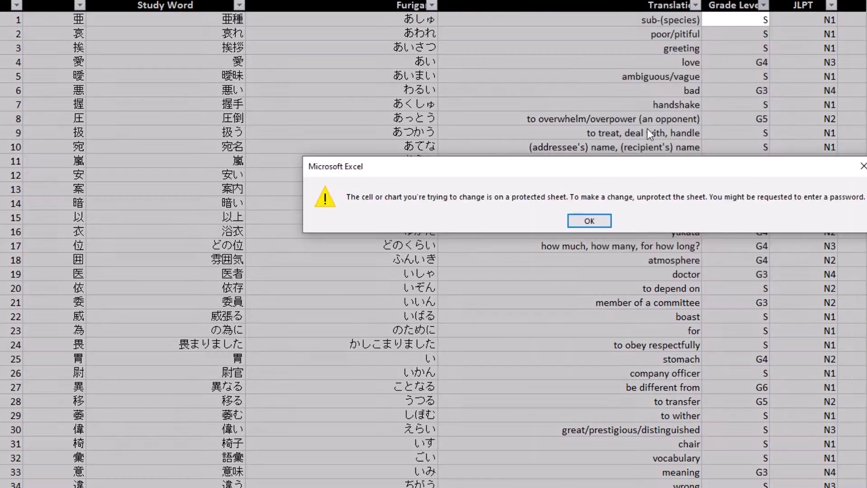
left_click(587, 220)
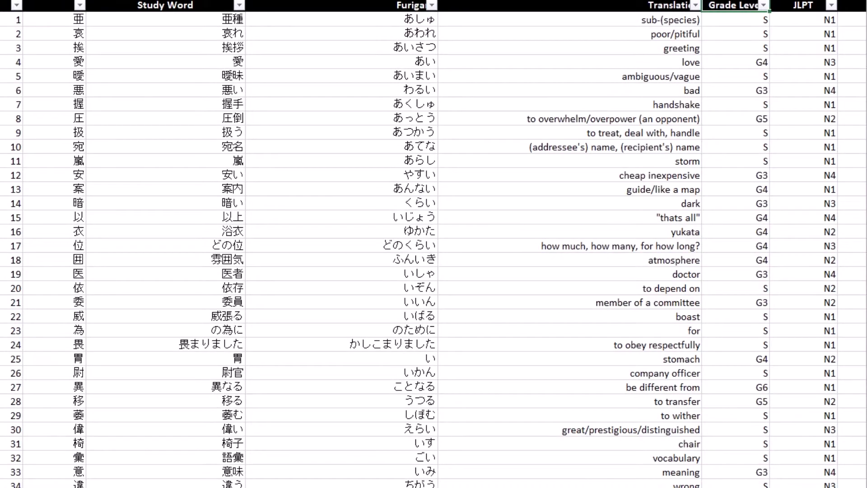
left_click(759, 47)
scroll(758, 48, "down", 5)
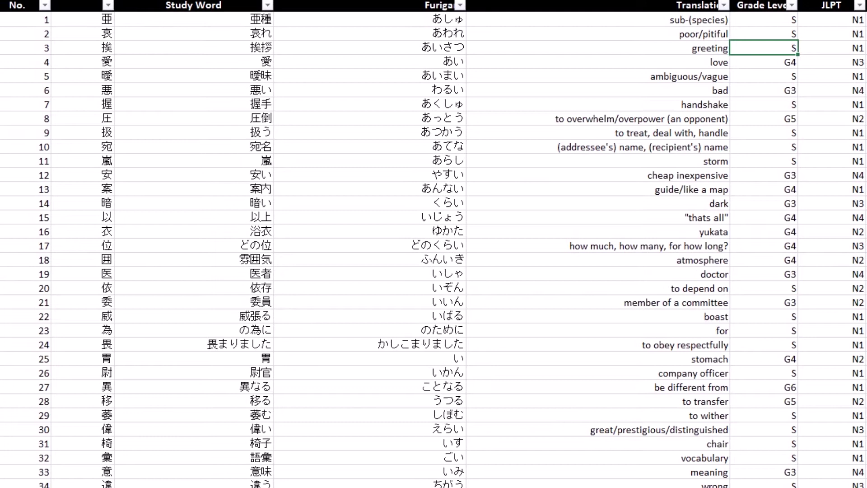
left_click(839, 21)
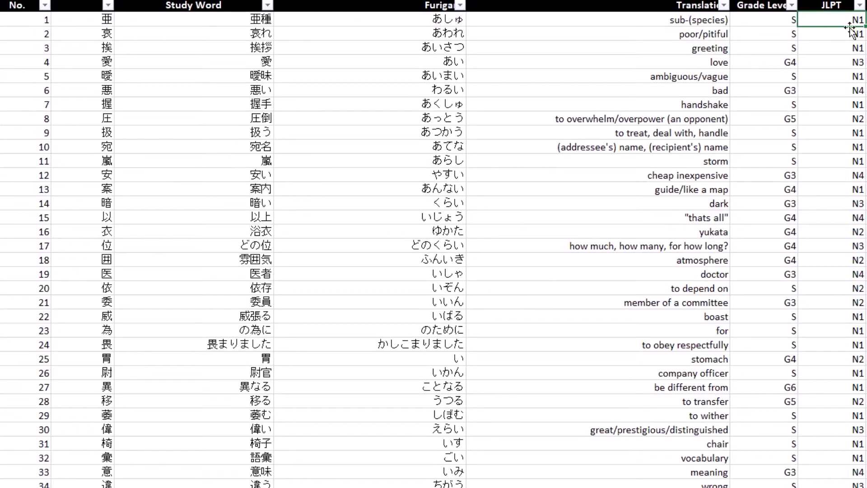
left_click(775, 45)
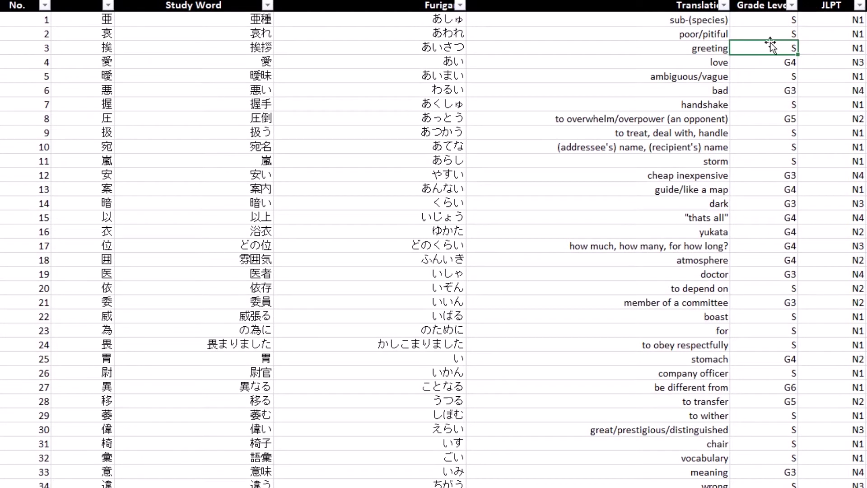
left_click(766, 4)
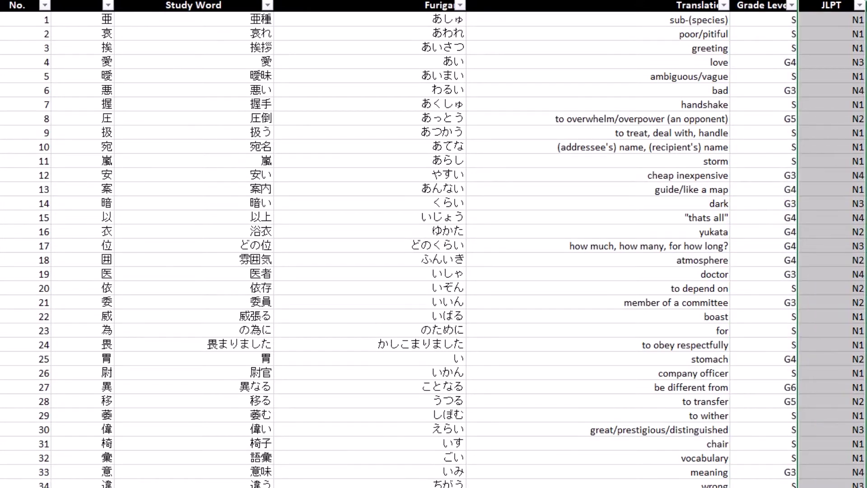
scroll(761, 484, "right", 1)
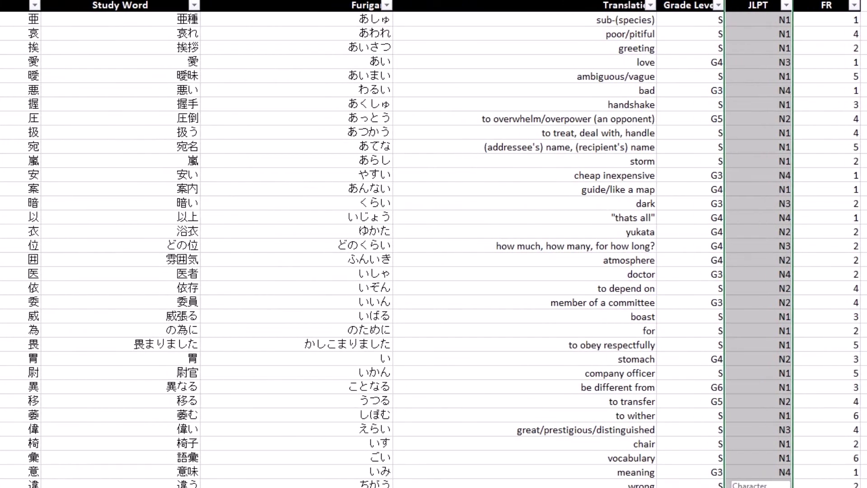
scroll(791, 253, "down", 7)
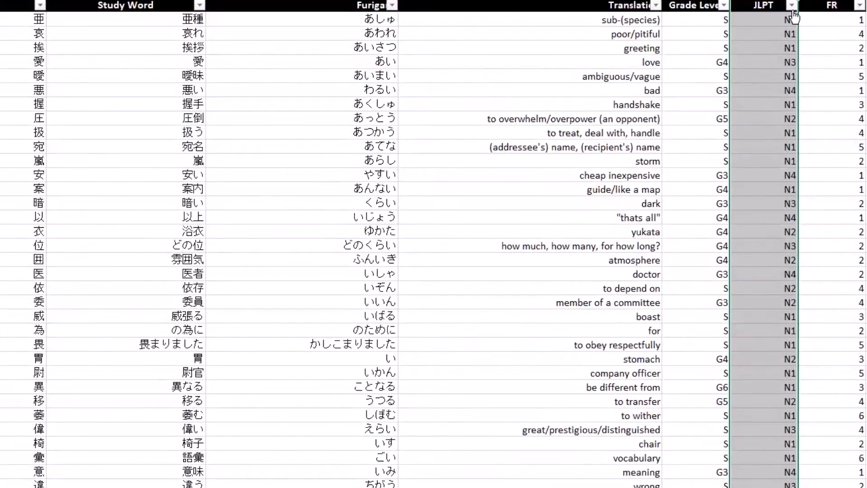
left_click(792, 5)
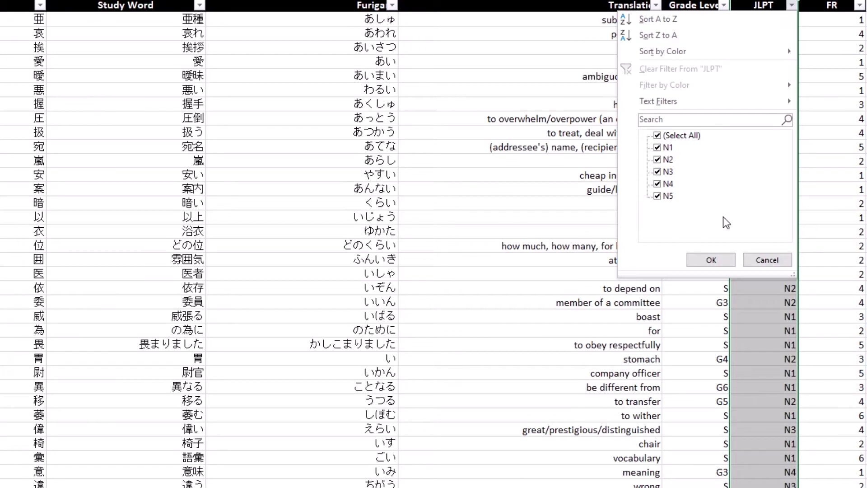
left_click(710, 261)
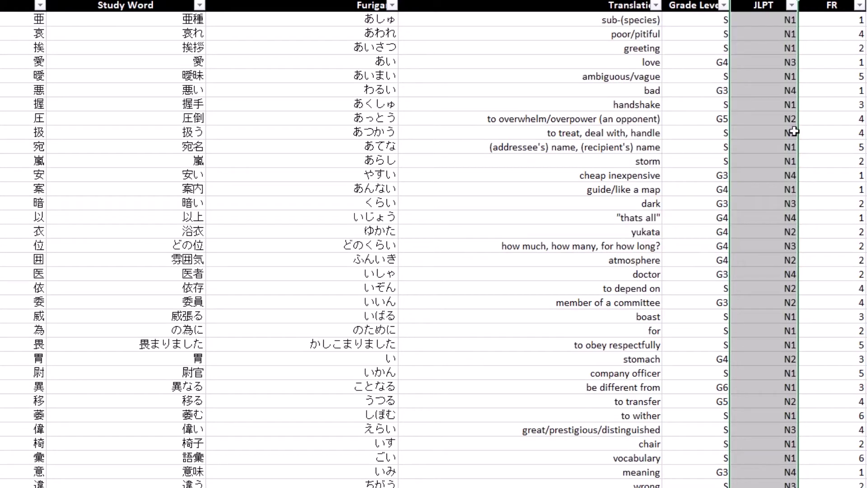
left_click(769, 73)
left_click(764, 22)
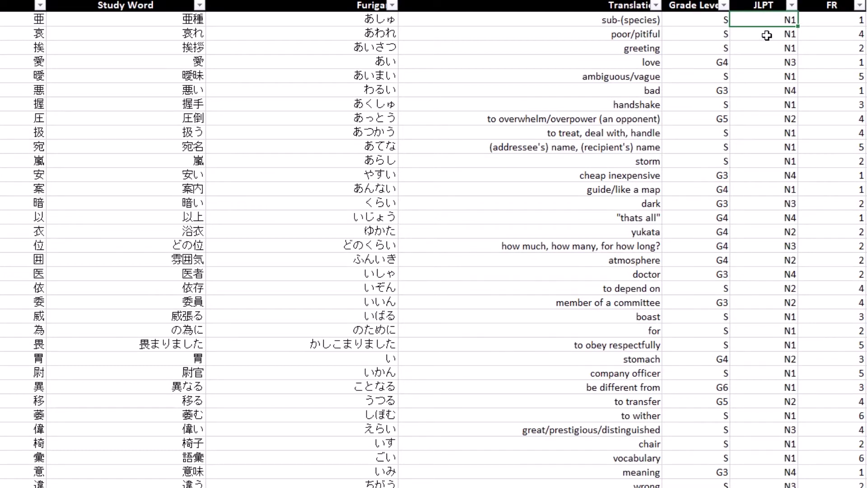
left_click(829, 28)
left_click(838, 6)
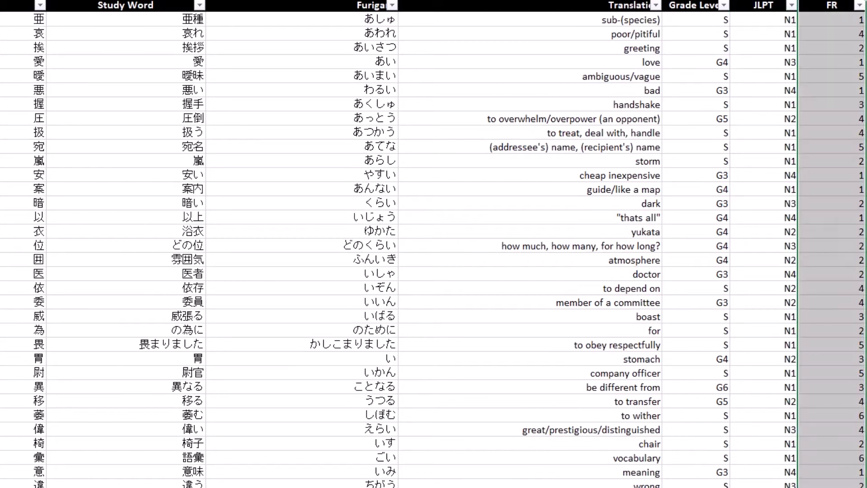
scroll(821, 88, "down", 7)
scroll(822, 87, "down", 12)
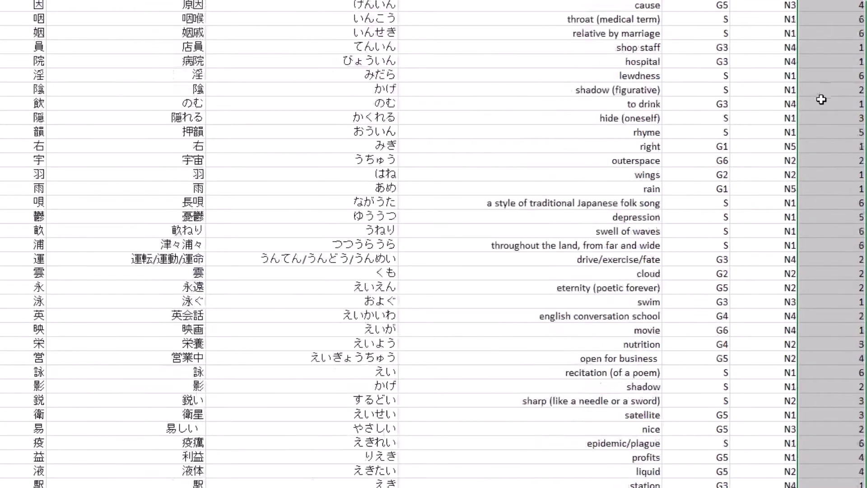
scroll(822, 96, "up", 19)
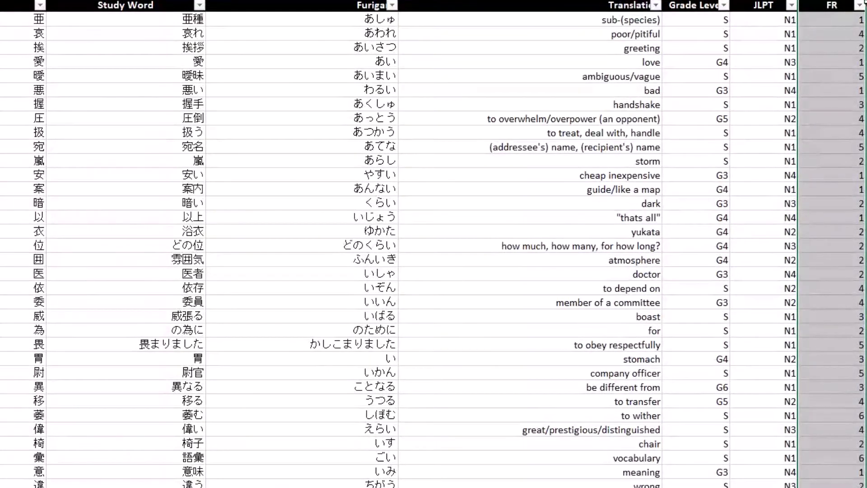
left_click(858, 5)
left_click(775, 178)
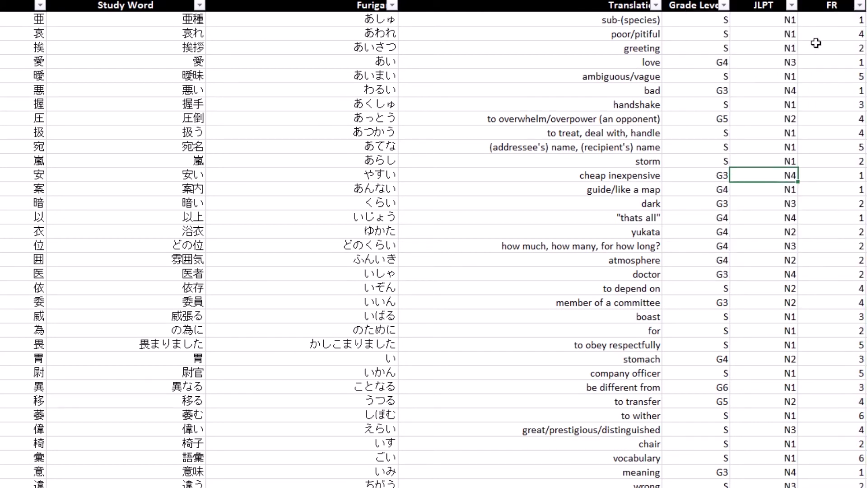
left_click(827, 34)
left_click(826, 5)
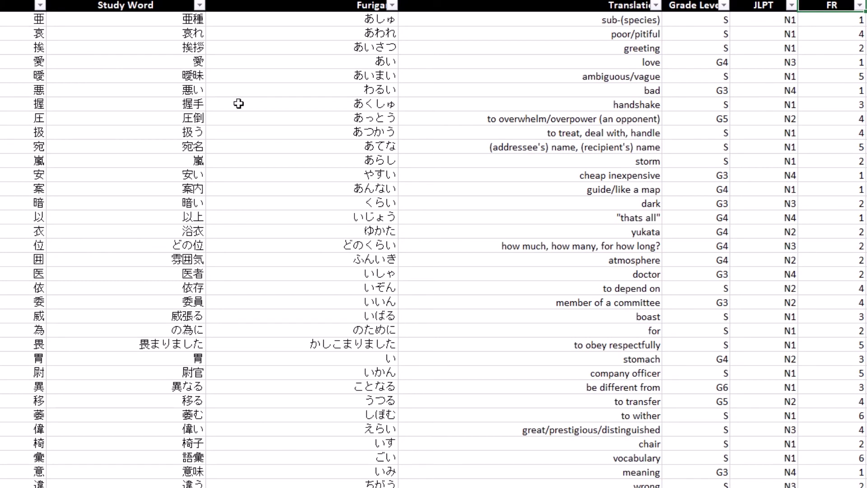
scroll(396, 198, "down", 4)
scroll(401, 145, "up", 4)
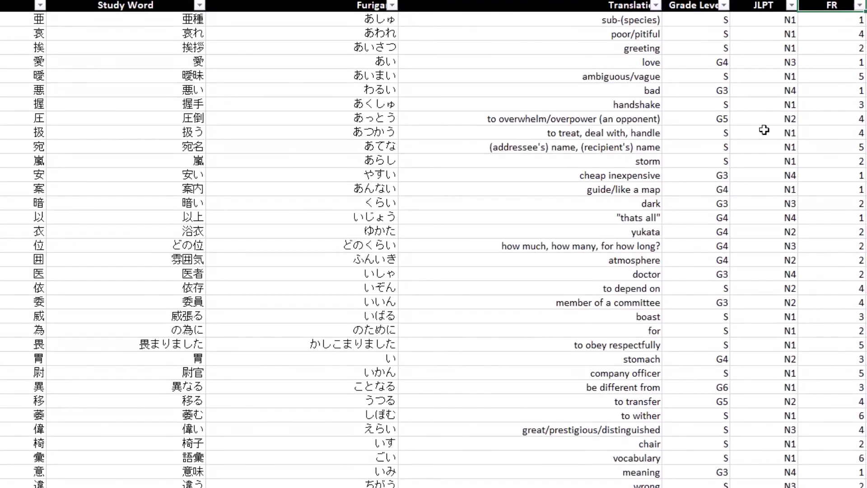